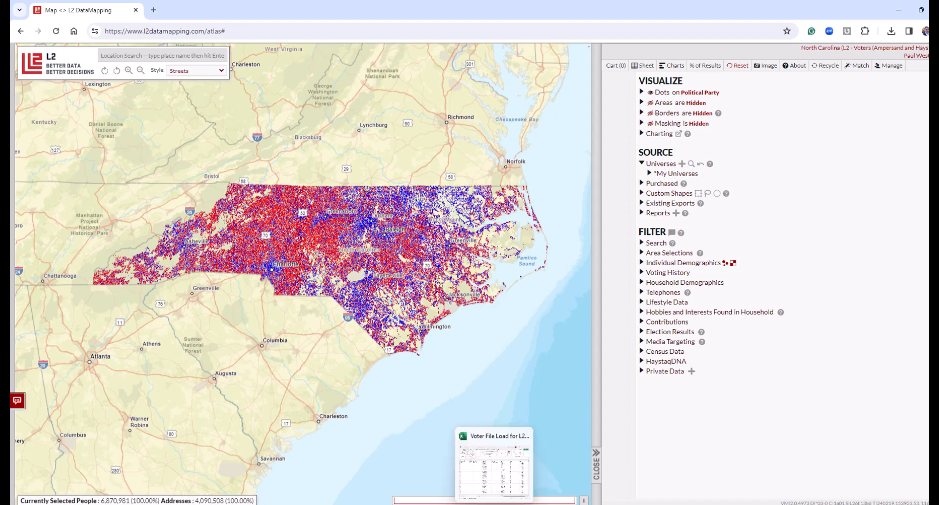
- Switch to Excel, look through the records in the Voter File Load for L2 sheet, and return to L2 DataMapping
click(497, 461)
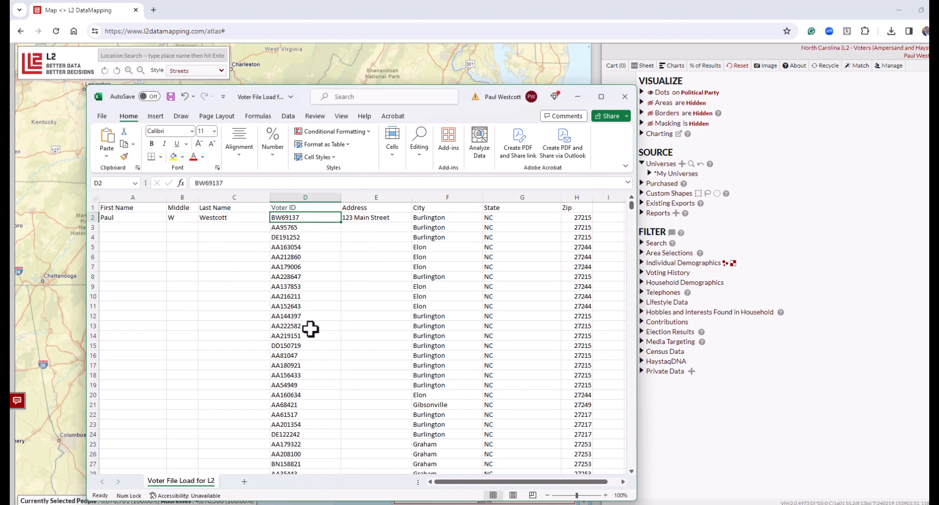
scroll(310, 329, down, 20)
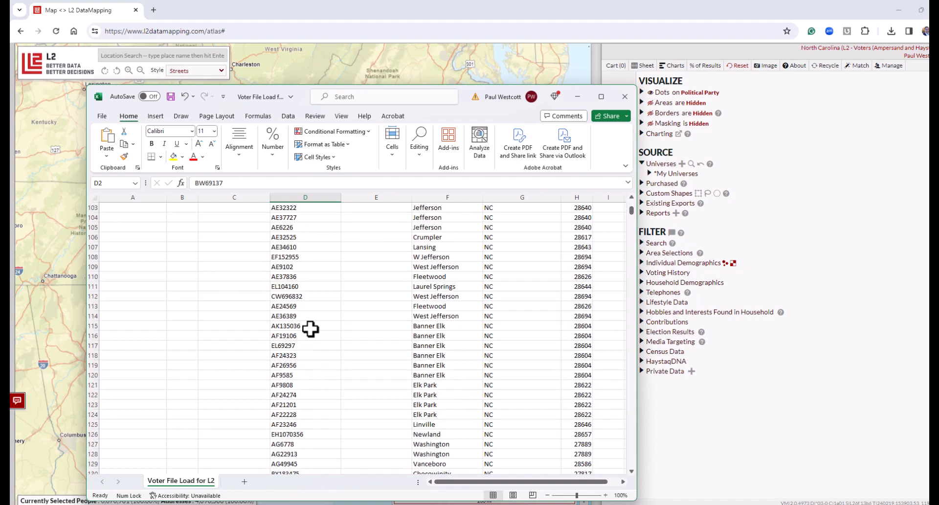
scroll(310, 329, up, 20)
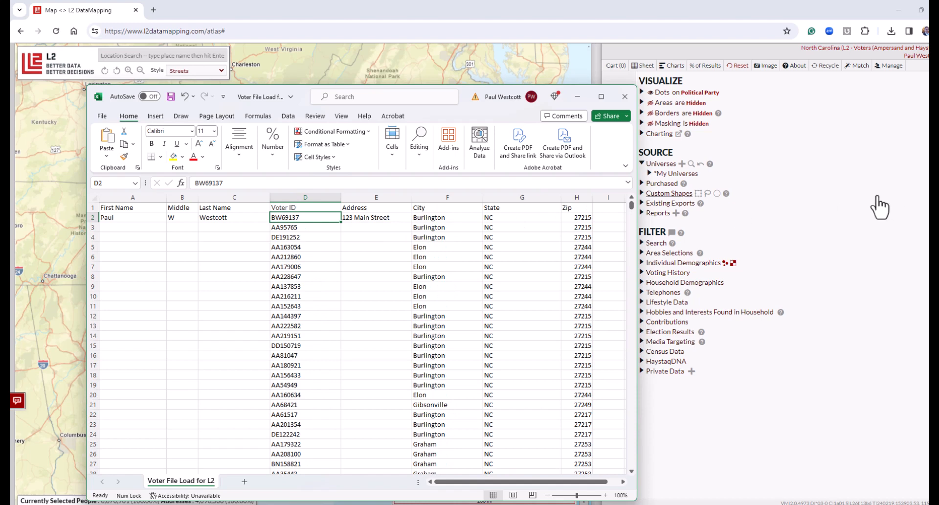
click(671, 462)
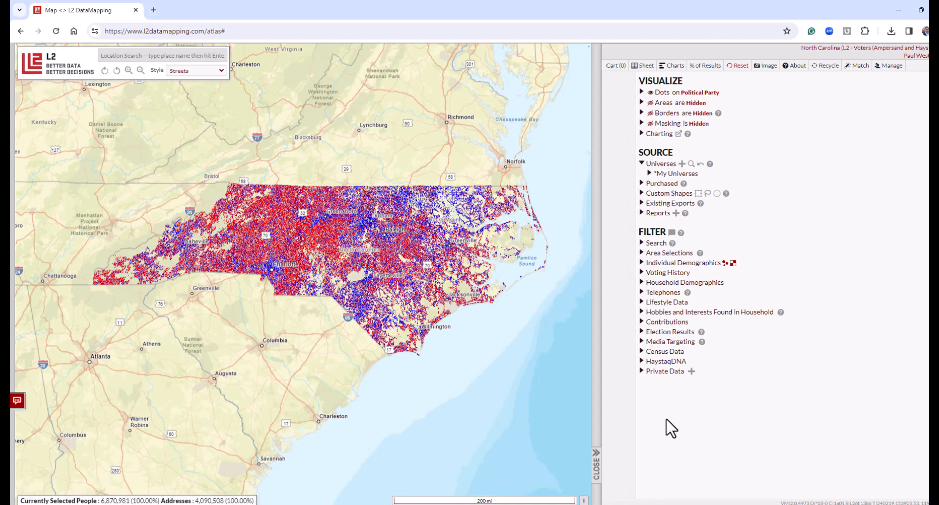
- Start a new private data branch and copy the required identifying field name Voters_StateVoterID from the file specifications
click(691, 370)
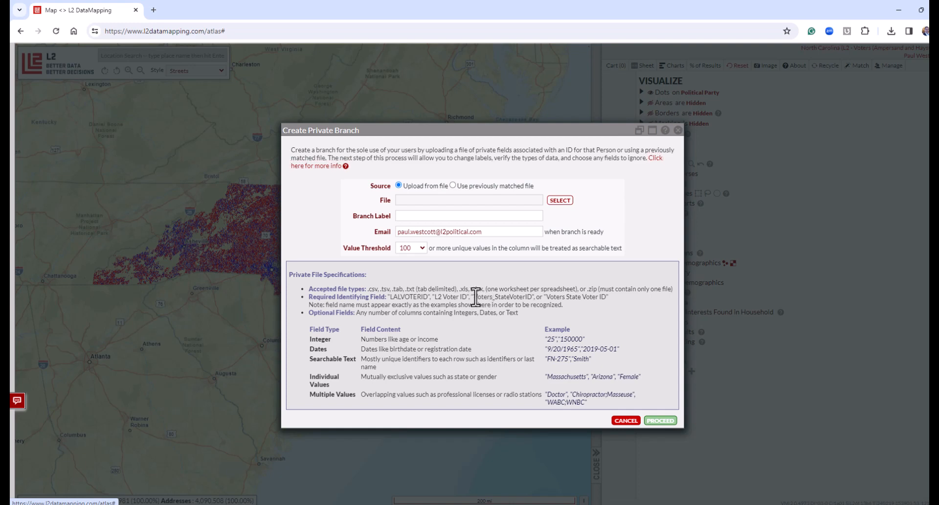
drag(474, 296, 532, 297)
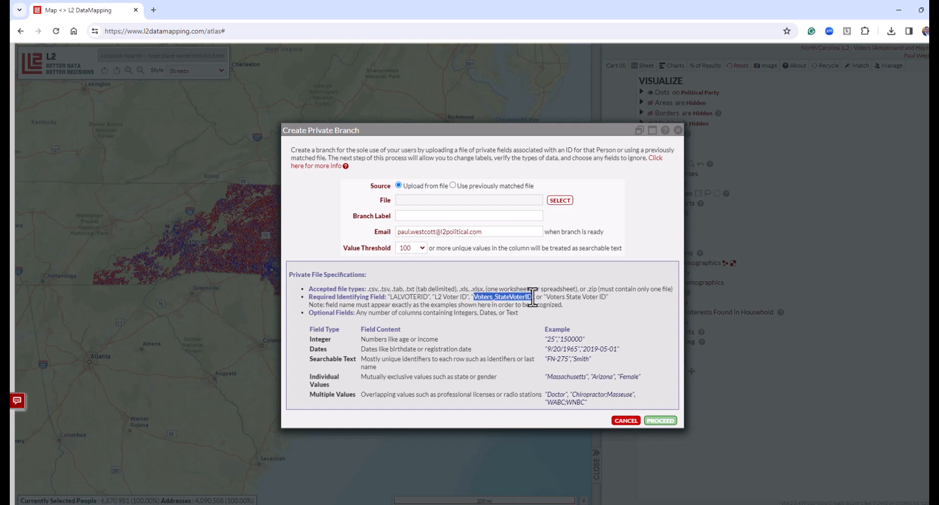
right_click(513, 296)
click(520, 300)
- Switch to the Excel voter file and replace the Voter ID header in D1 with the copied name Voters_StateVoterID
click(494, 504)
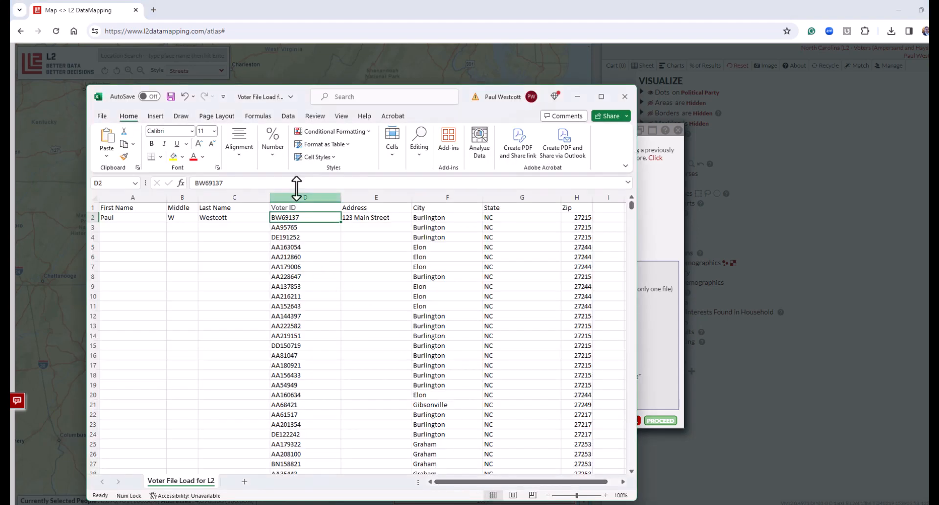
click(293, 206)
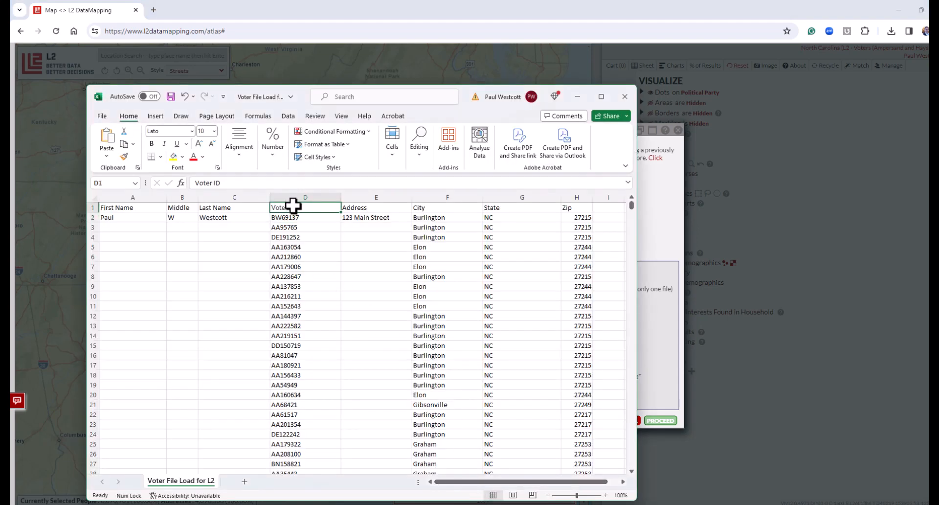
right_click(292, 206)
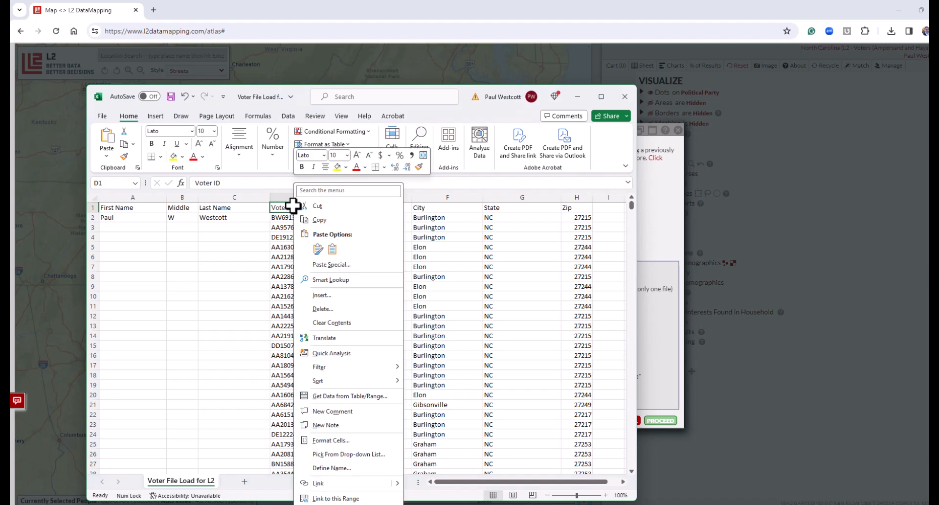
click(318, 249)
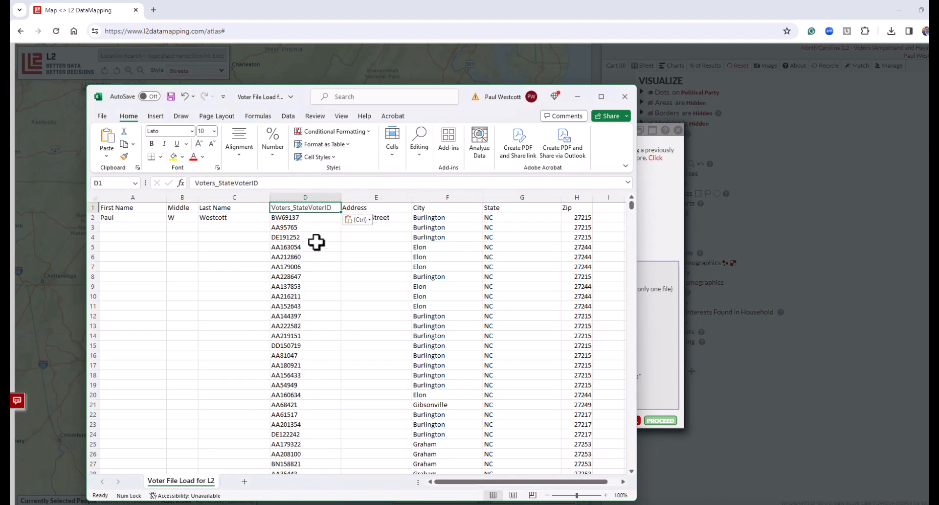
click(301, 216)
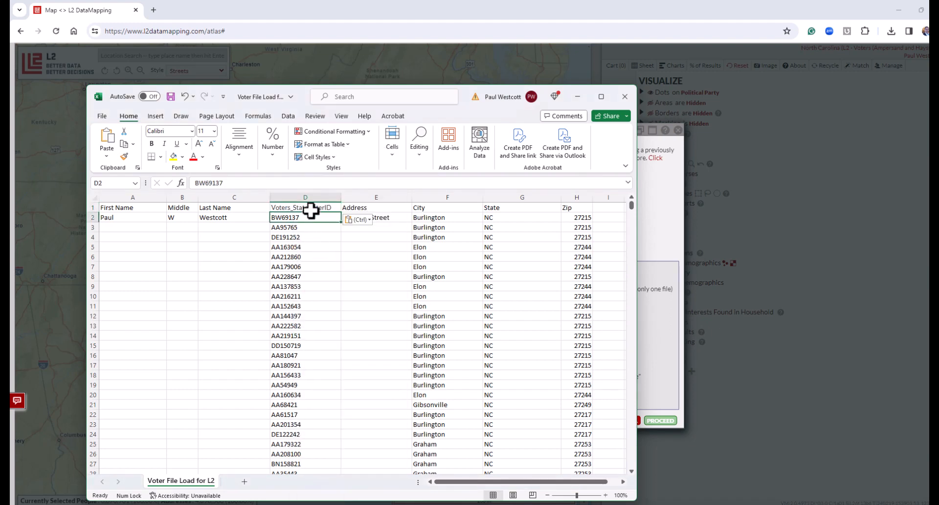
click(262, 227)
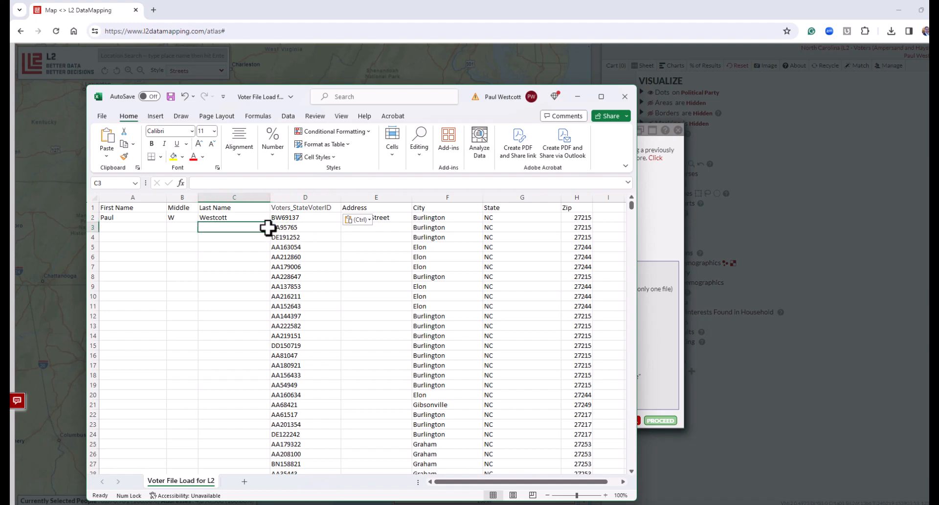
- Save the Voter File Load for L2 file and close it to return to L2 DataMapping
click(100, 116)
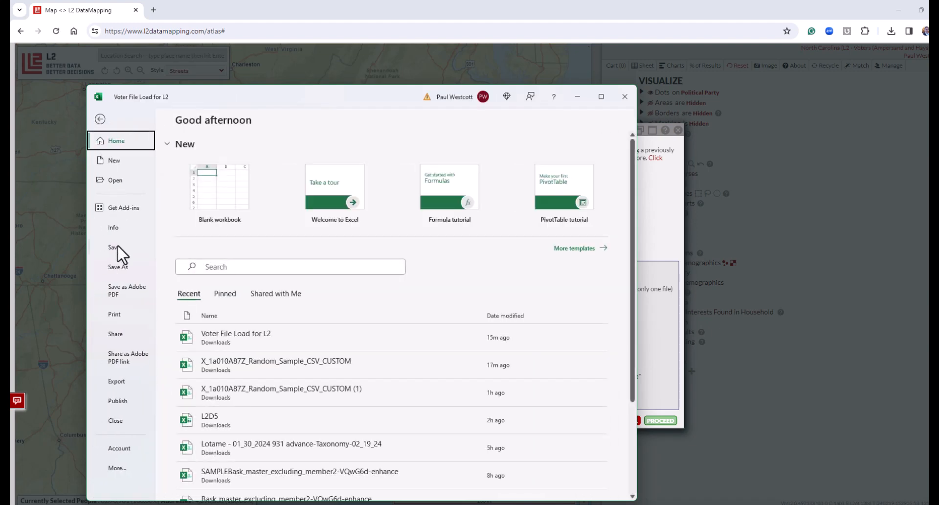
click(115, 246)
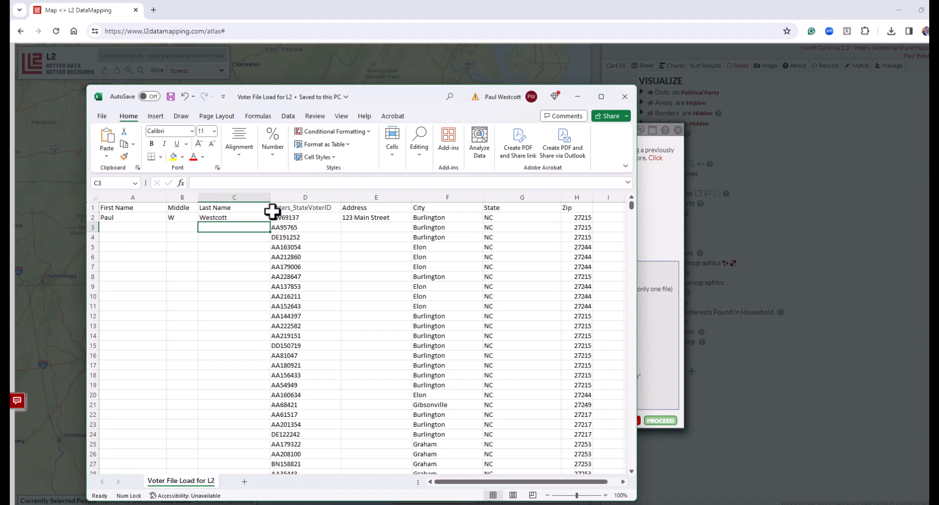
click(626, 96)
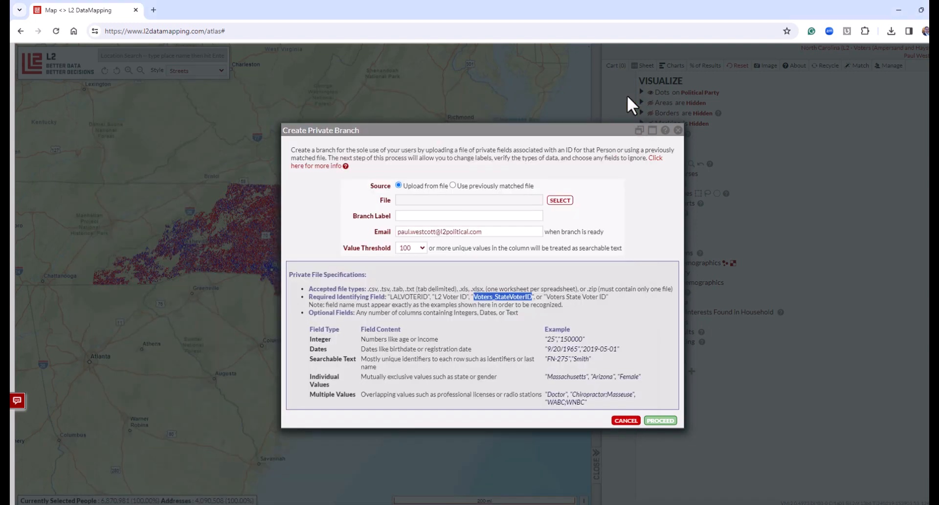
- Choose Voter File Load for L2 from Downloads as the private branch's source file and proceed to the field definitions
click(560, 201)
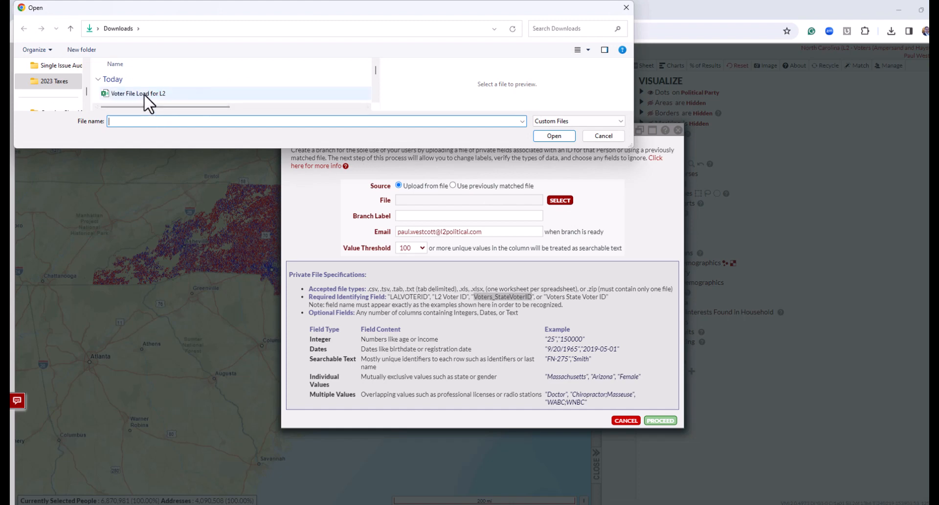
click(128, 93)
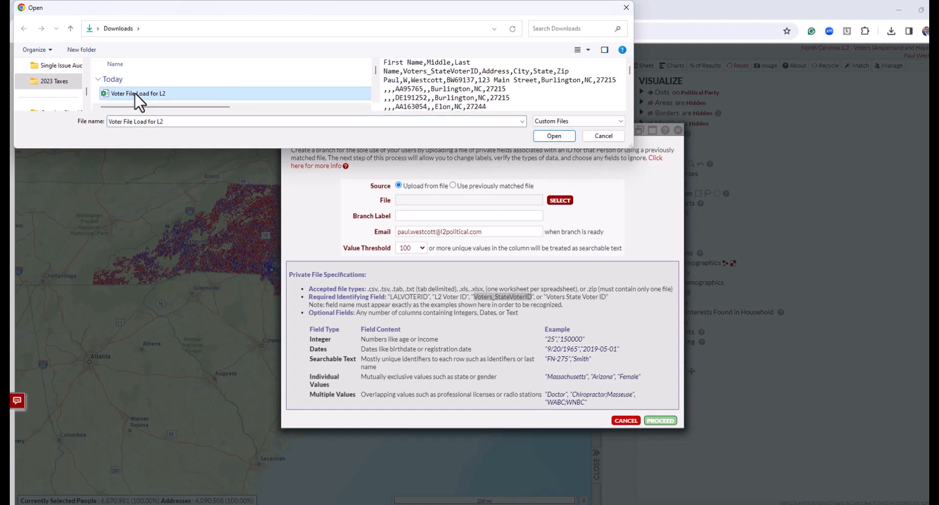
click(559, 136)
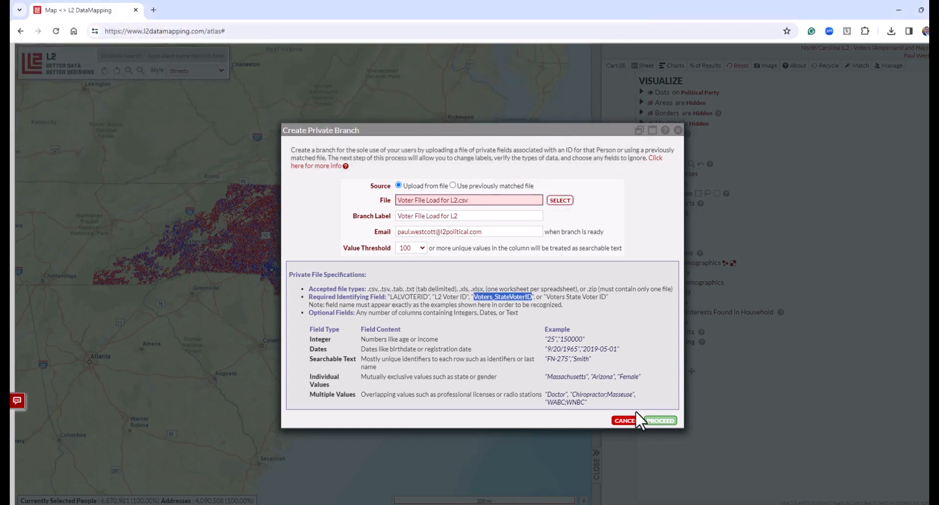
click(658, 420)
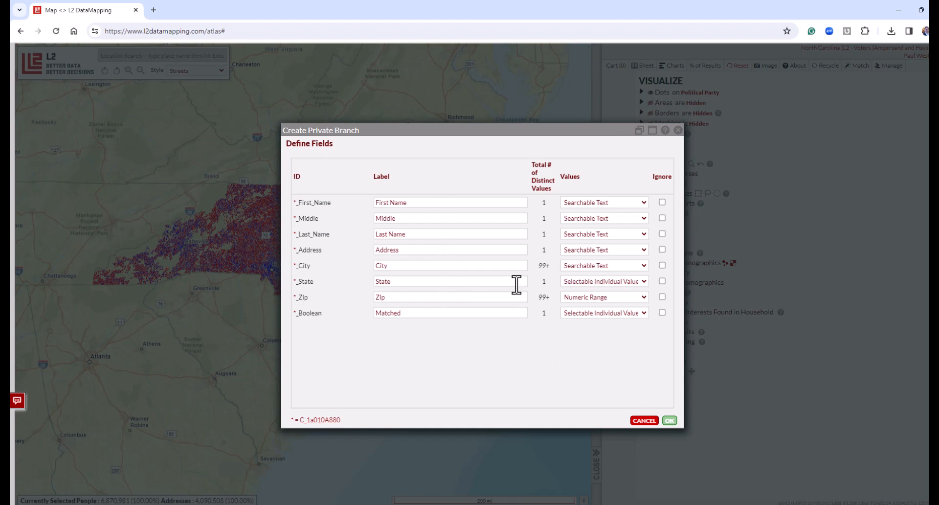
- Ignore every field except Matched, create the private branch, and dismiss the conversion results
click(662, 202)
click(662, 218)
click(662, 234)
click(662, 265)
click(662, 281)
click(662, 297)
click(670, 420)
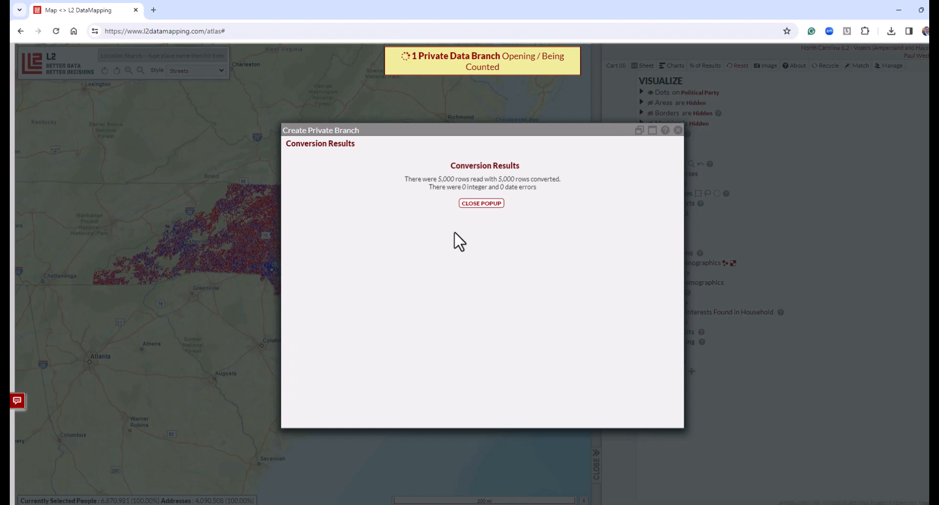
click(482, 203)
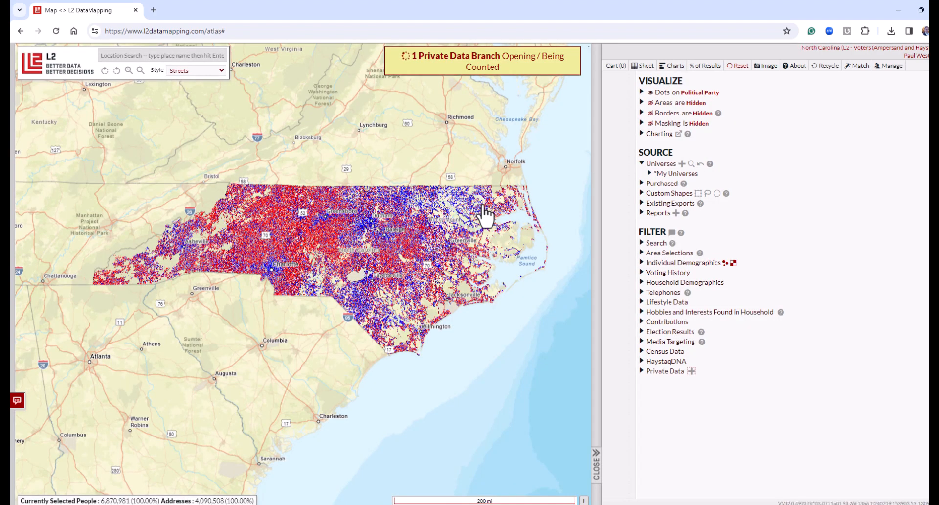
- Filter the voters to Matched: Yes in the Voter File Load for L2 private data branch
click(656, 371)
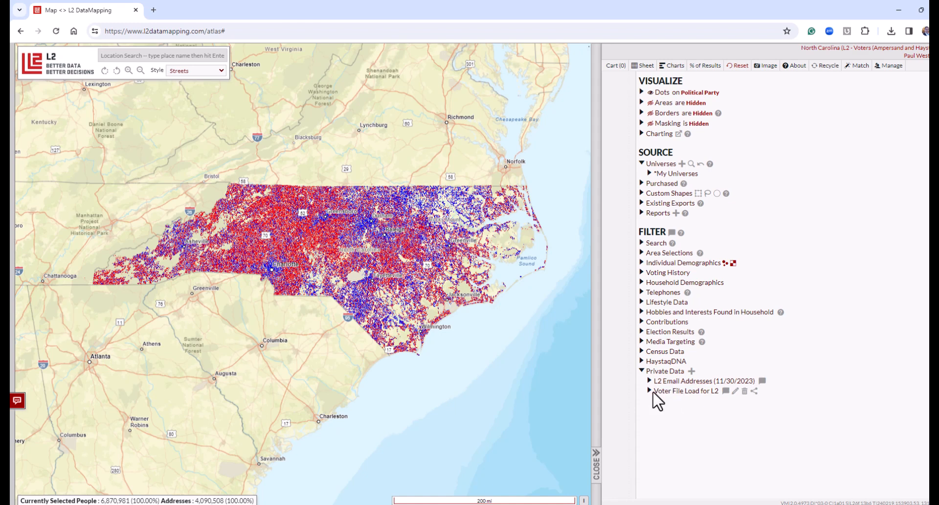
click(704, 393)
click(686, 399)
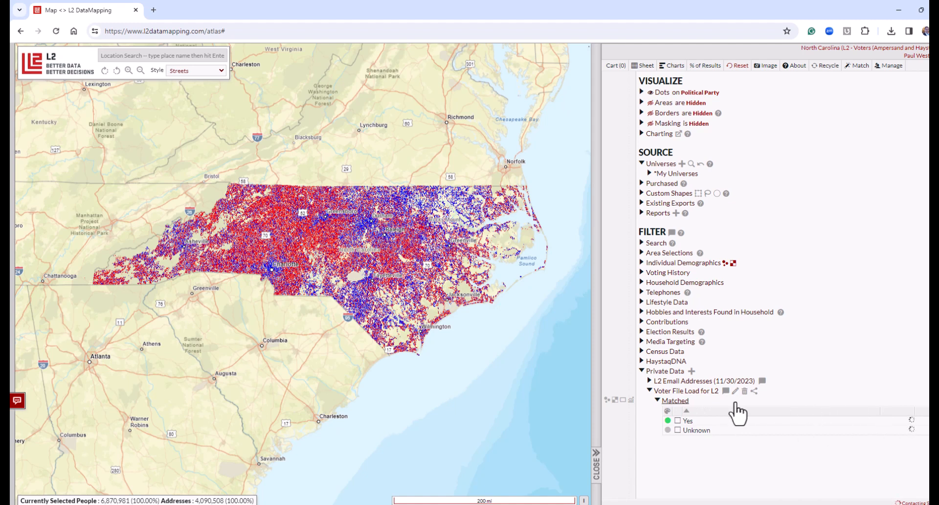
click(677, 420)
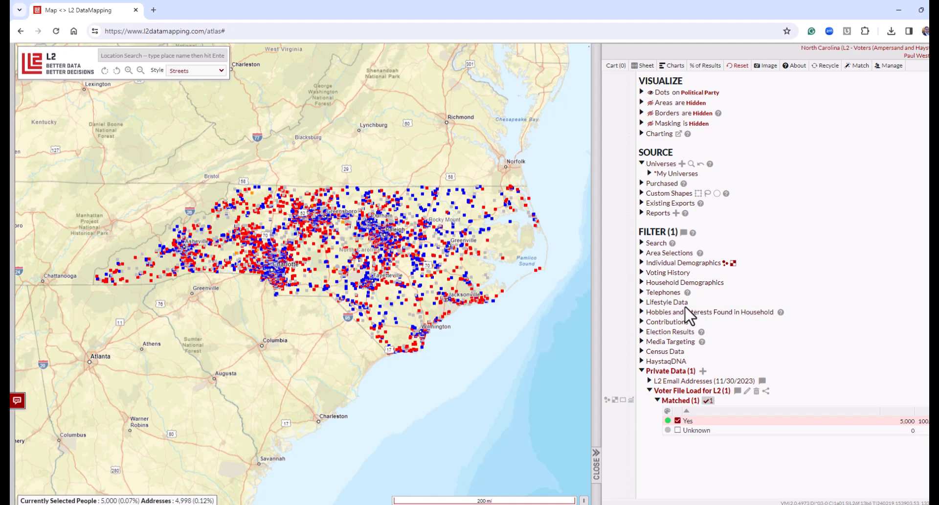
- Add a telephone filter that keeps only voters with Cell Phone Number Exists set to Yes
click(663, 292)
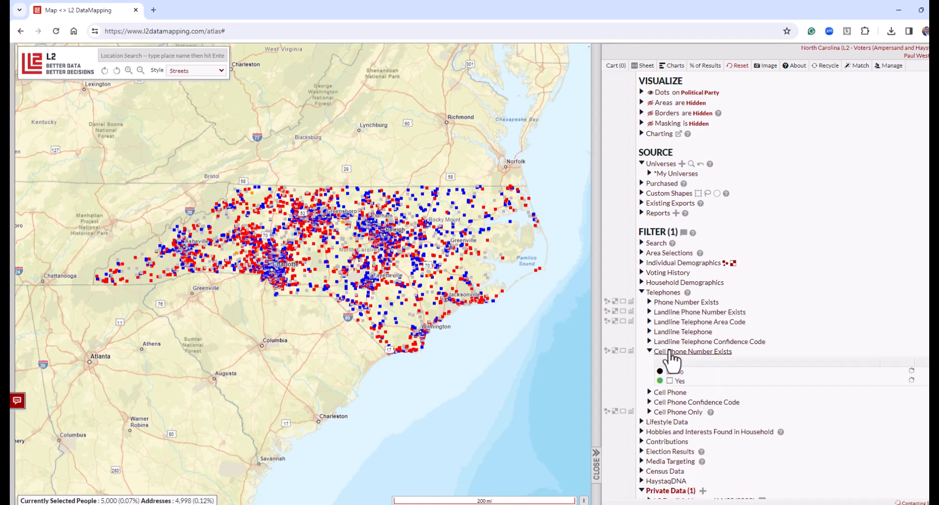
scroll(723, 325, down, 3)
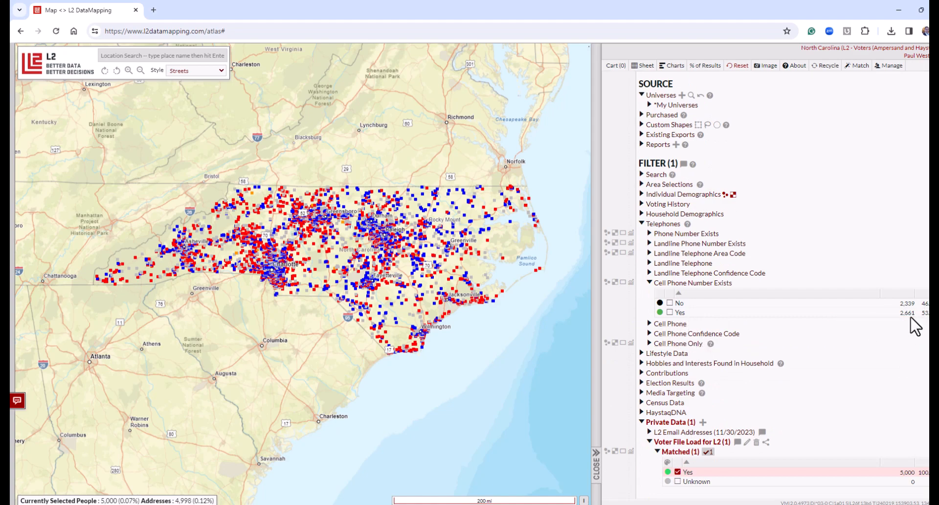
click(669, 312)
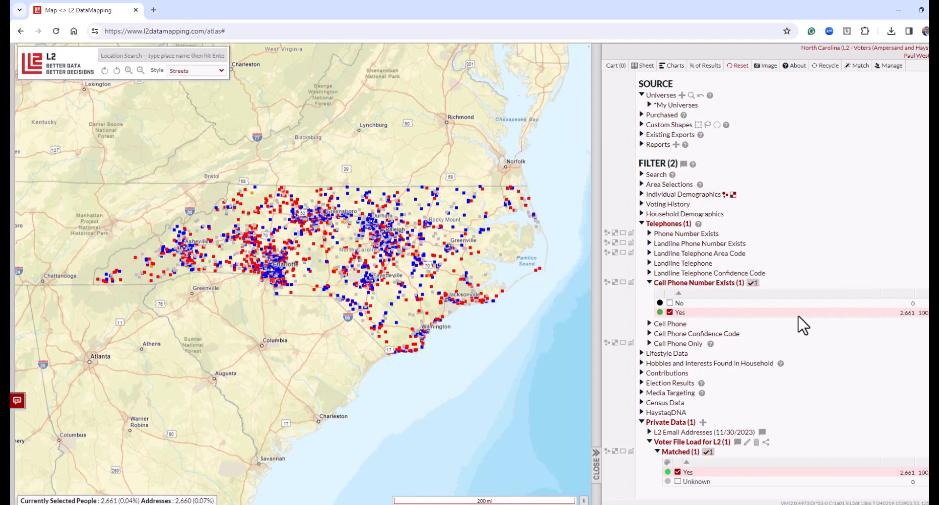
- Create a universe named "Cells for Private Match" in *My Universes from the currently selected filters
scroll(775, 322, up, 1)
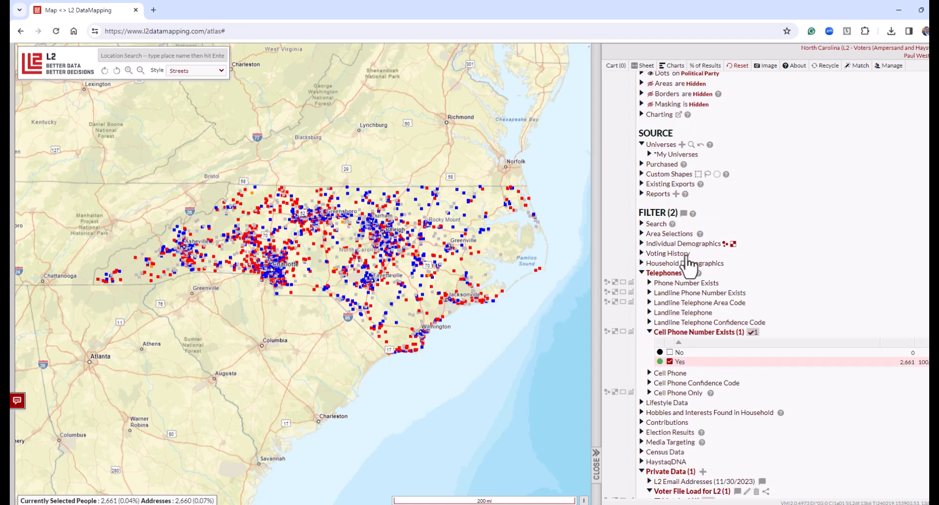
click(682, 145)
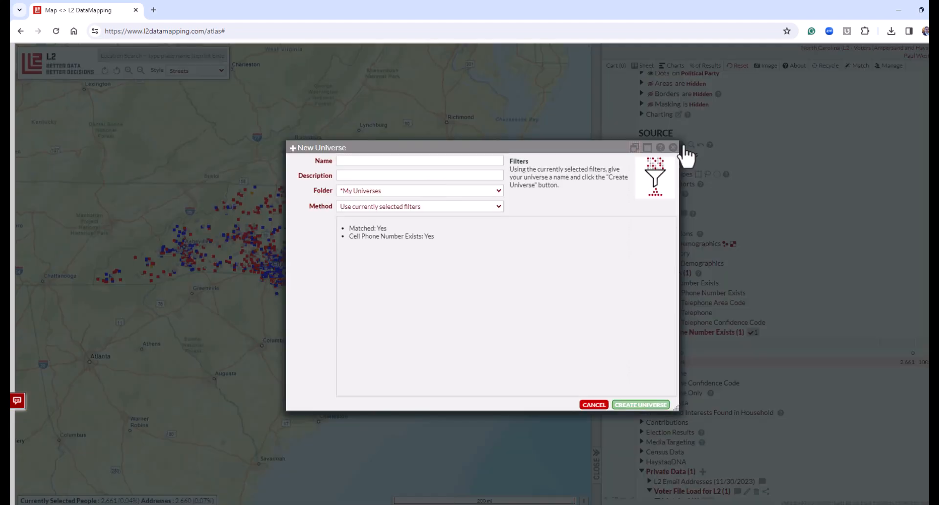
text(Cells)
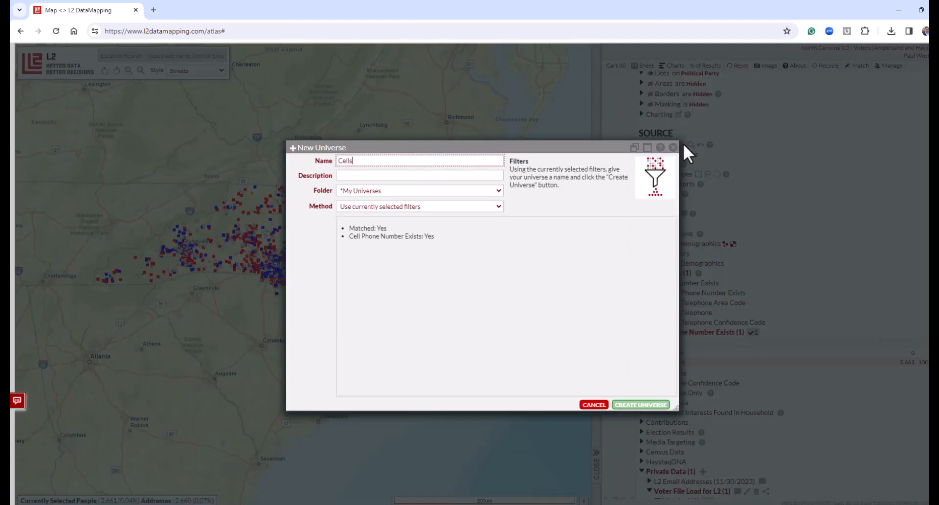
text( for Private Match)
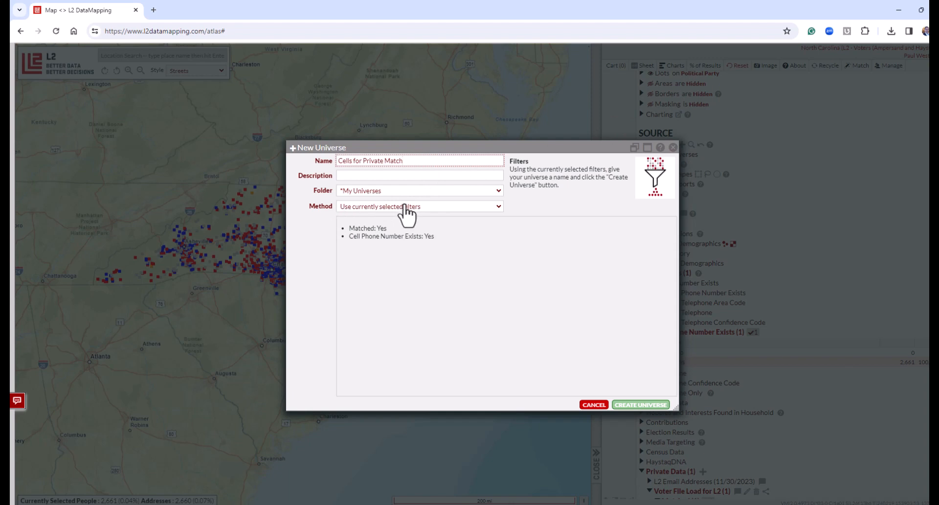
click(640, 408)
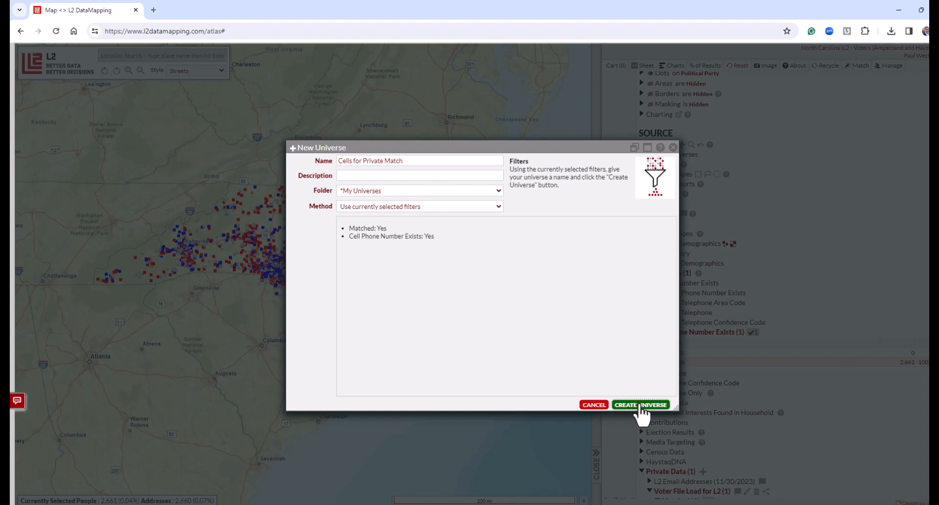